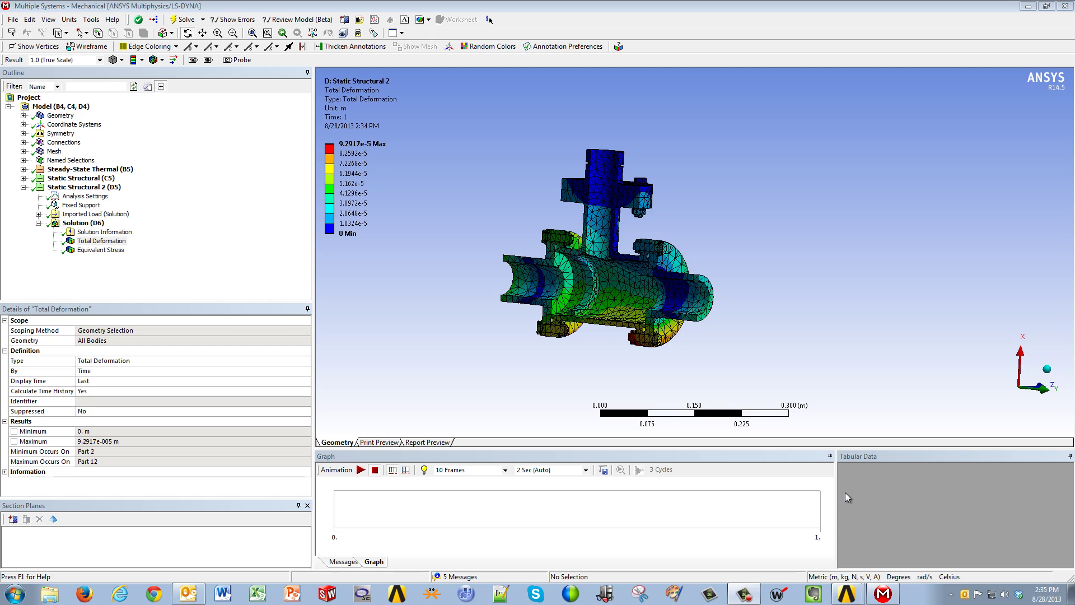
From an axis-aligned side view, draw Section Plane 1 across the valve's middle, halving the Total Deformation result.
left_click(1020, 357)
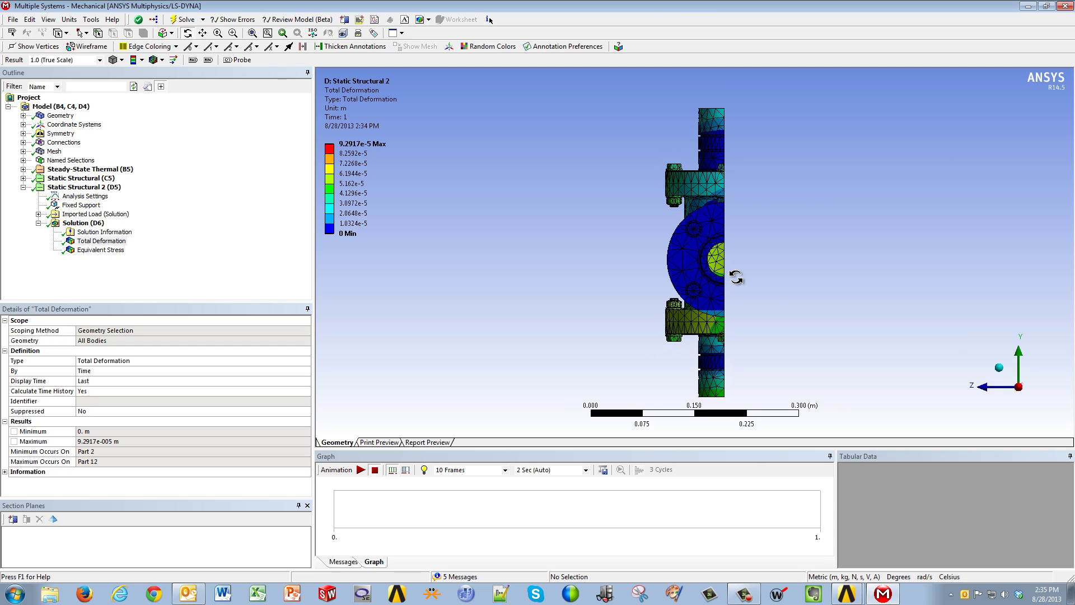
left_click(344, 20)
left_click_drag(915, 267, 423, 265)
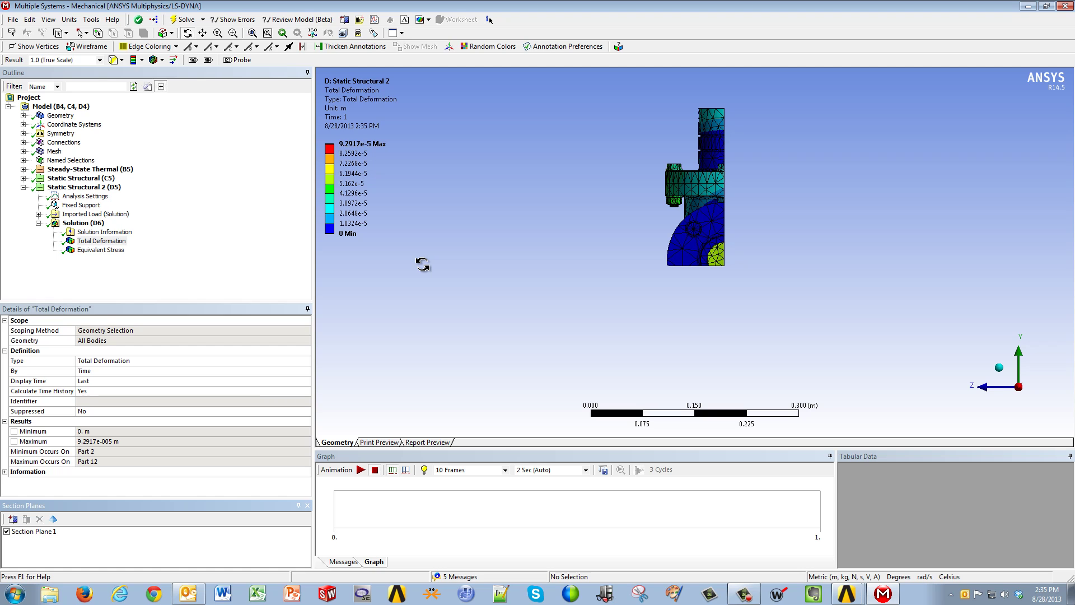
left_click_drag(588, 336, 506, 243)
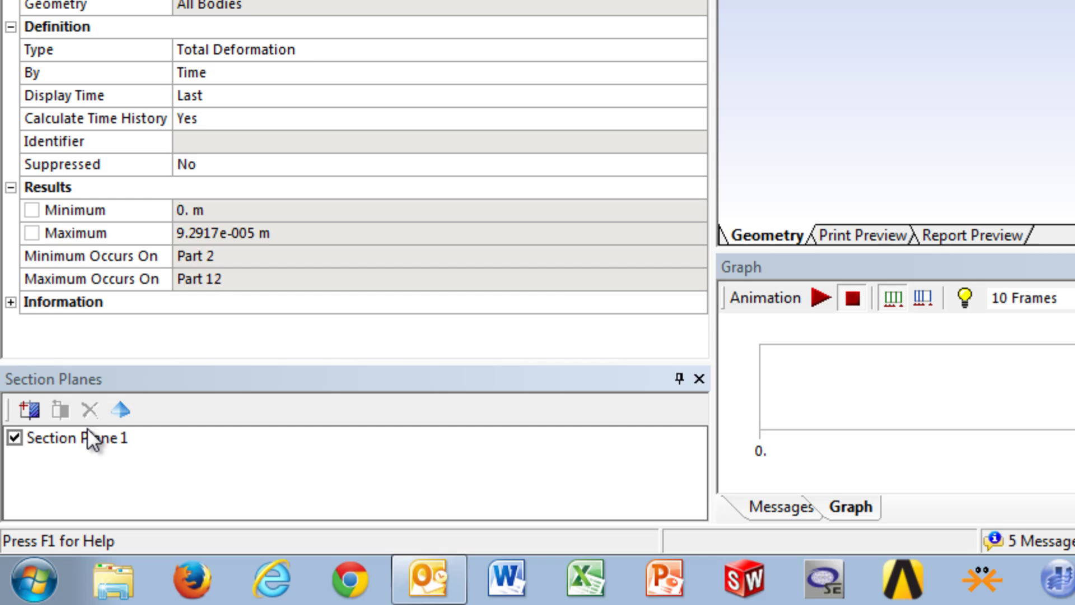
Slide Section Plane 1 along the valve with its handle and flip the kept side to expose interior contours.
left_click(39, 525)
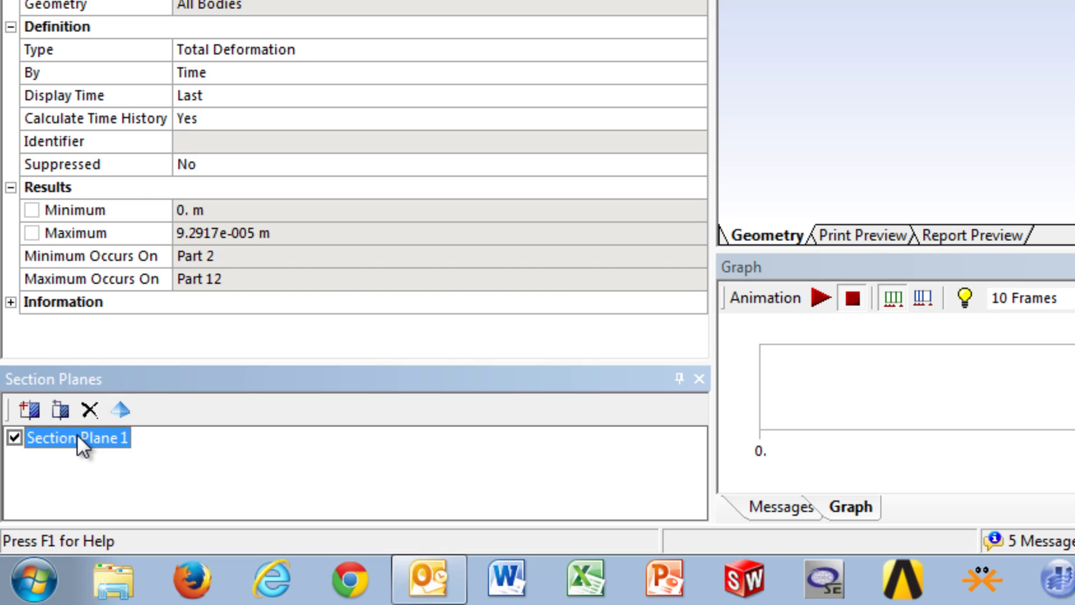
left_click(60, 409)
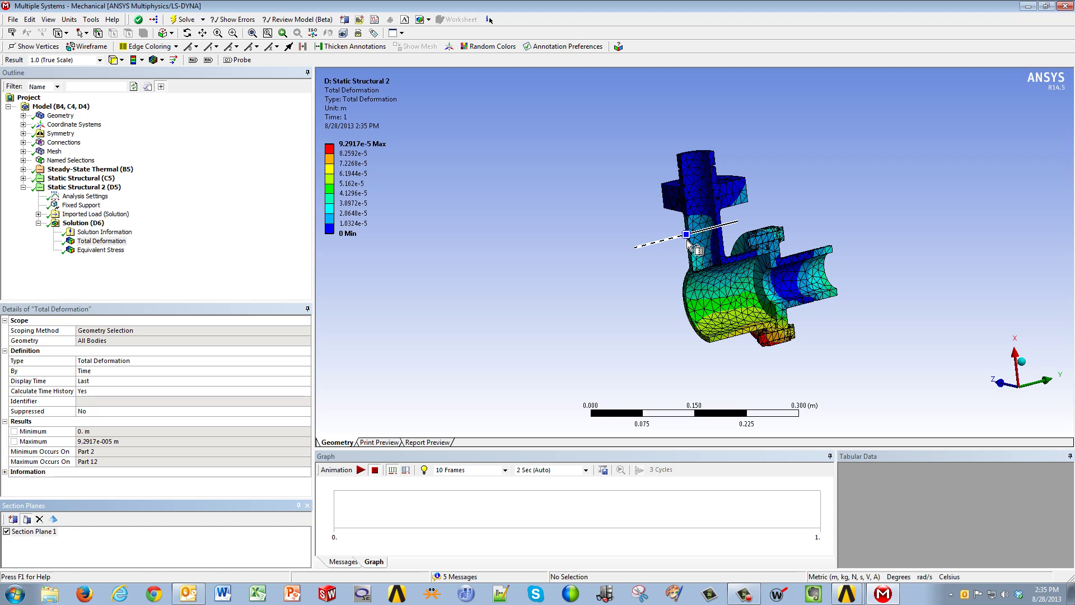
mouse_move(686, 235)
left_mouse_down()
mouse_move(644, 252)
mouse_move(724, 231)
mouse_move(696, 235)
left_mouse_up()
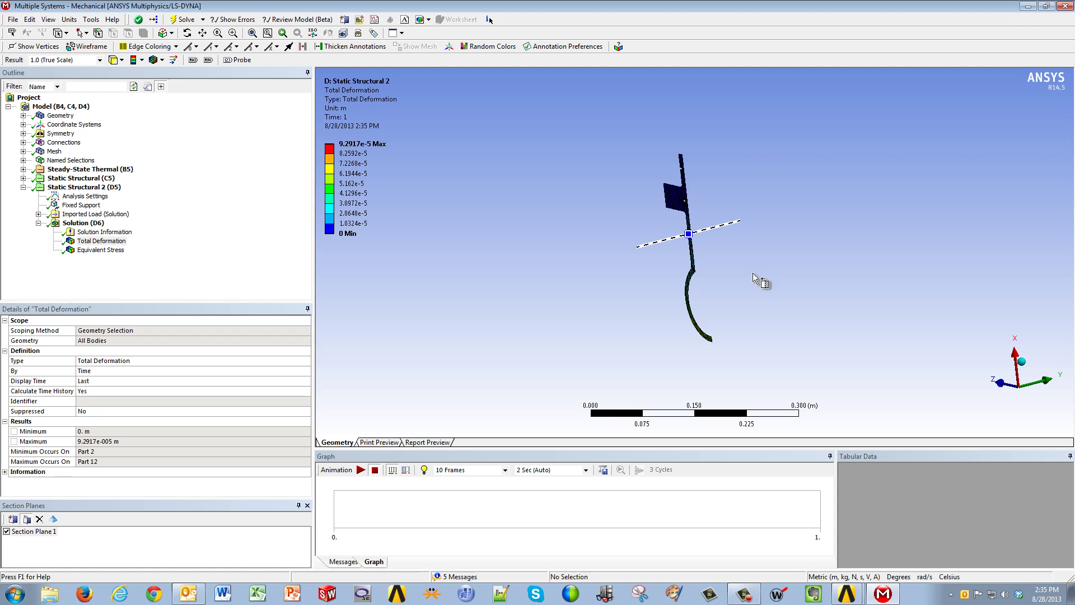
middle_click_drag(745, 271, 722, 295)
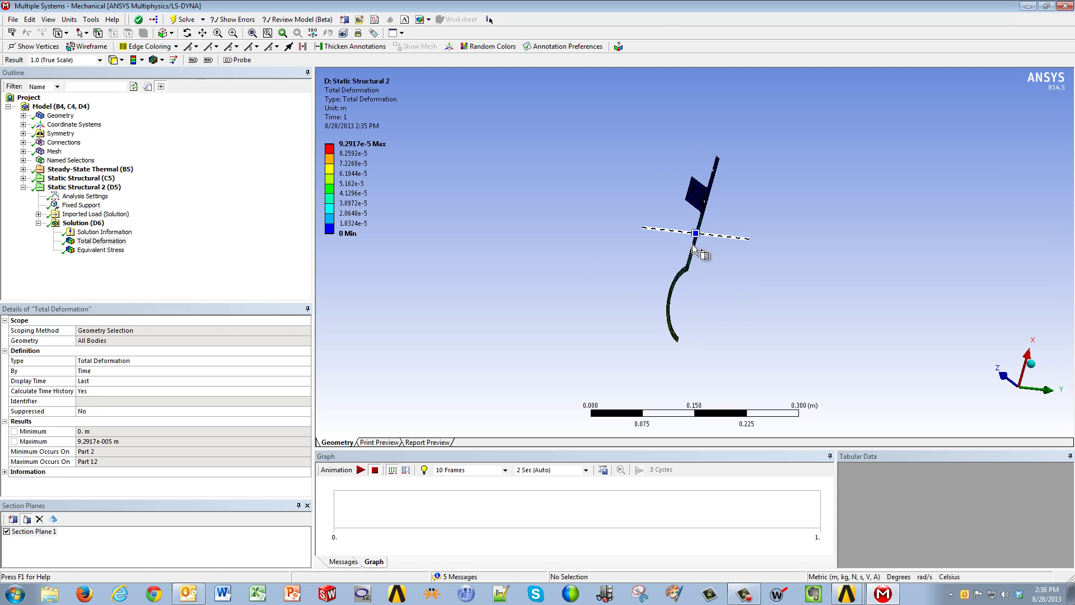
left_click(669, 231)
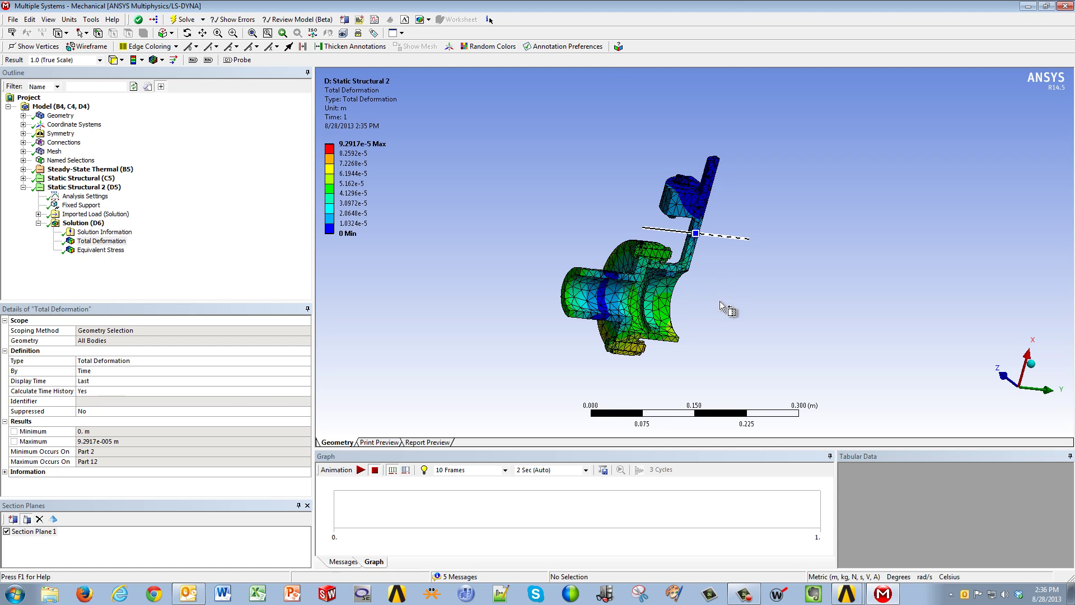
middle_click_drag(671, 291, 516, 273)
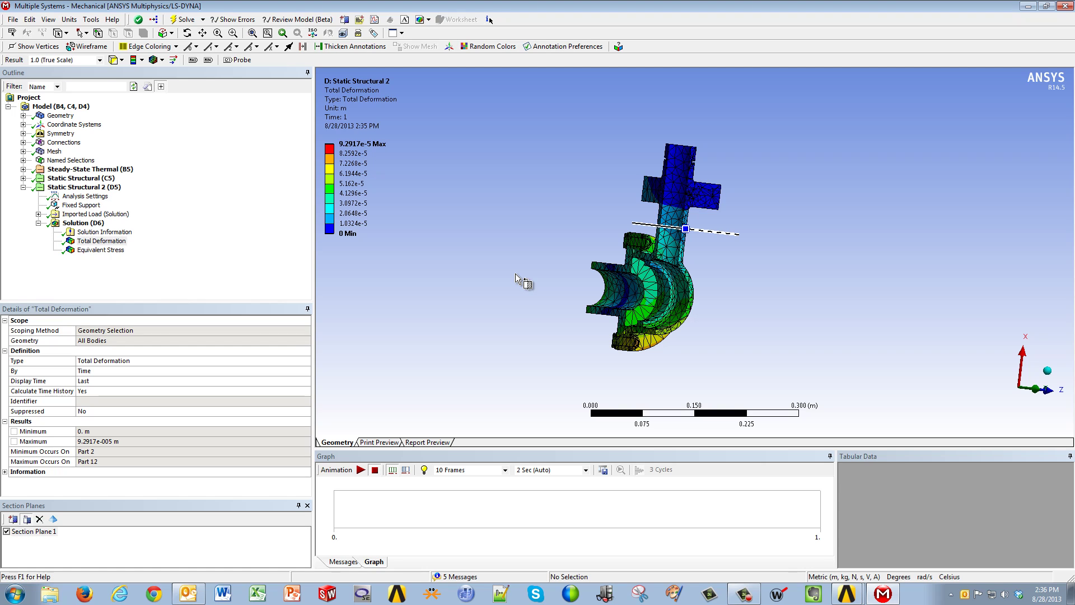
Delete Section Plane 1 to restore the uncut valve model.
left_click(33, 531)
left_click(39, 520)
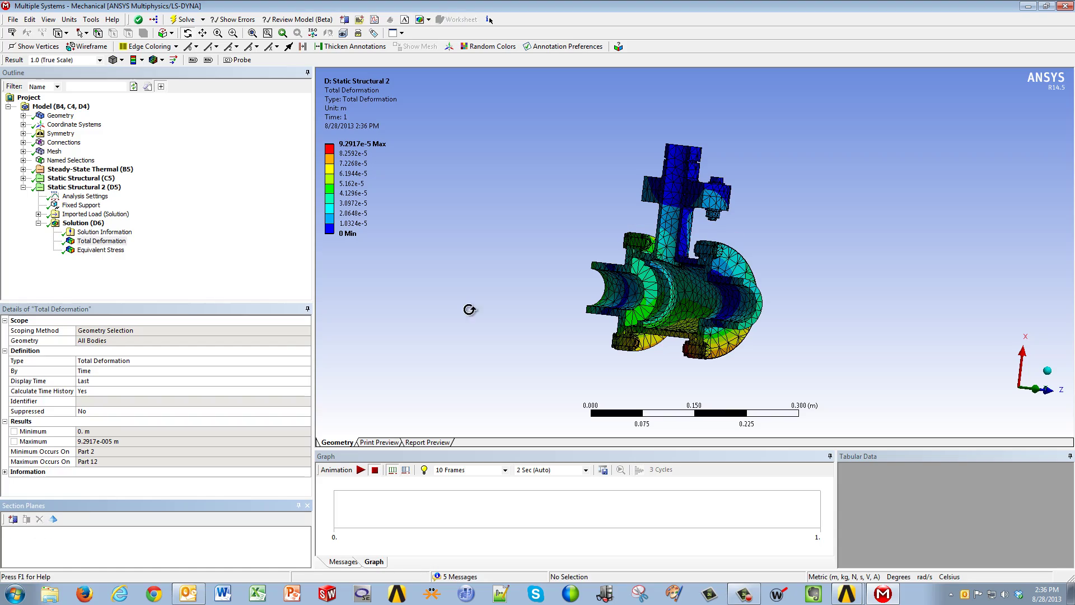
left_click_drag(580, 293, 711, 308)
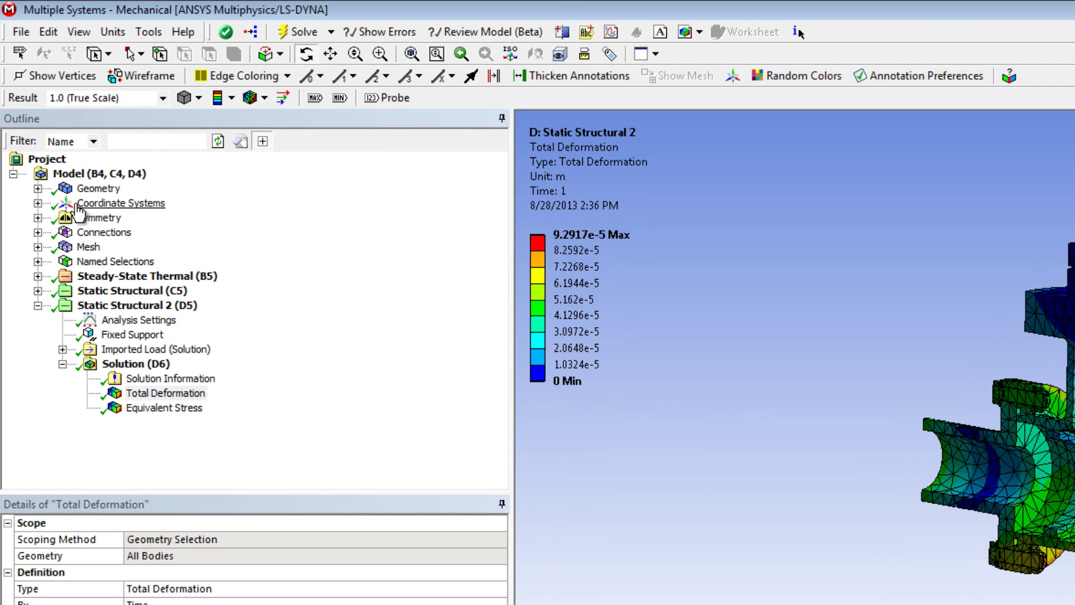
Add a new coordinate system under the Coordinate Systems branch.
left_click(102, 209)
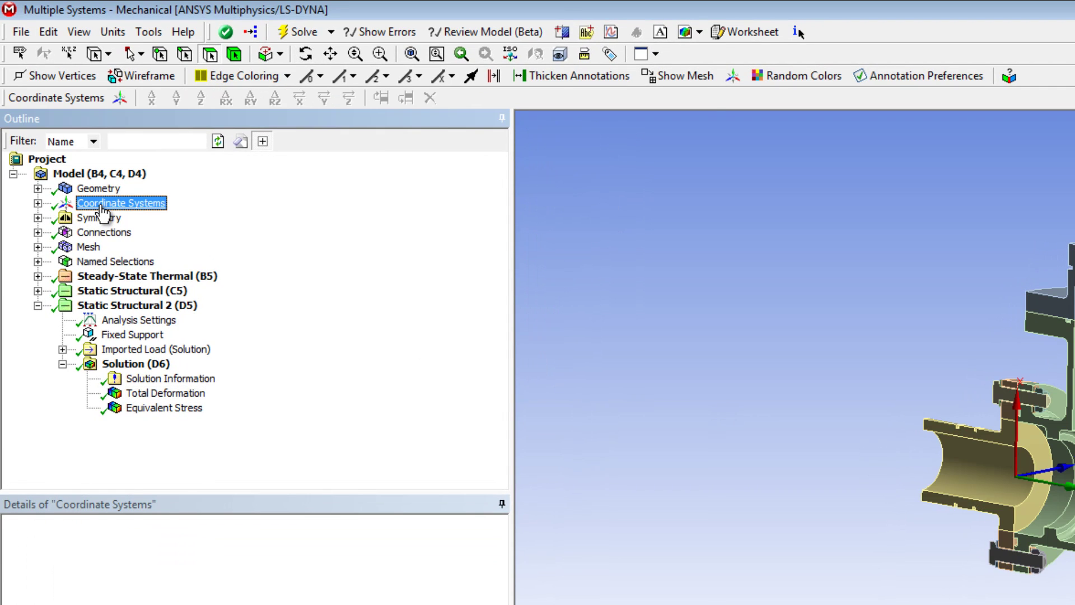
right_click(102, 211)
mouse_move(191, 217)
left_click(264, 216)
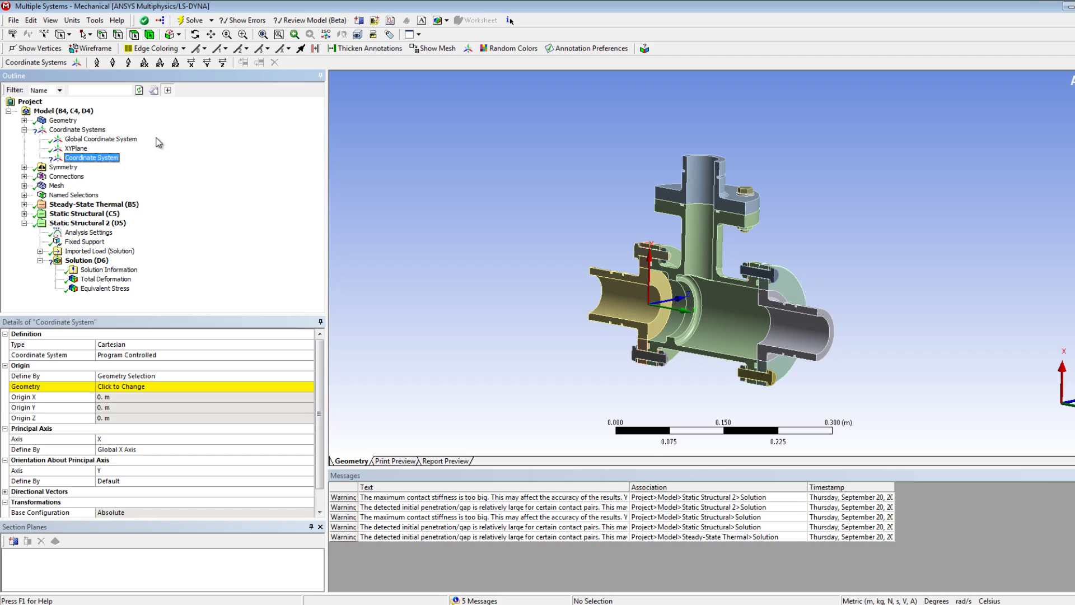
left_click_drag(593, 293, 692, 333)
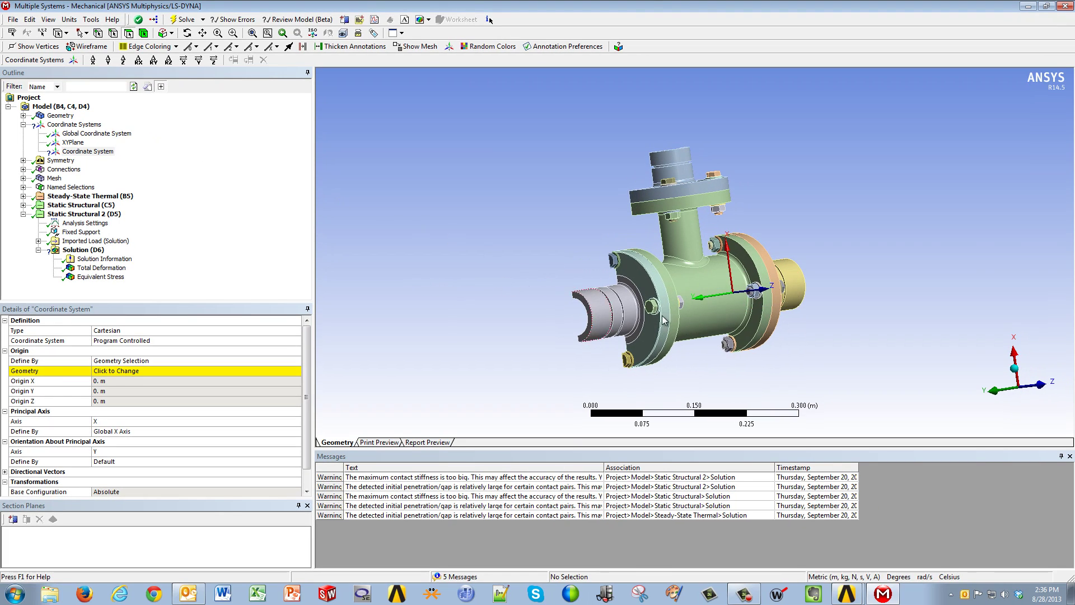
scroll(662, 319, "up", 10)
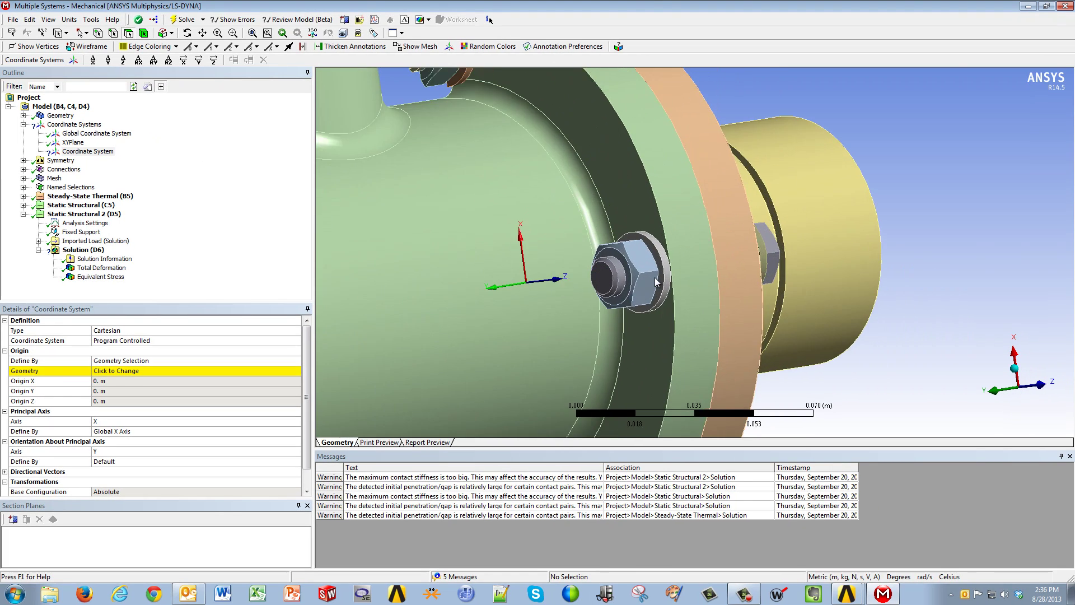
scroll(656, 282, "up", 5)
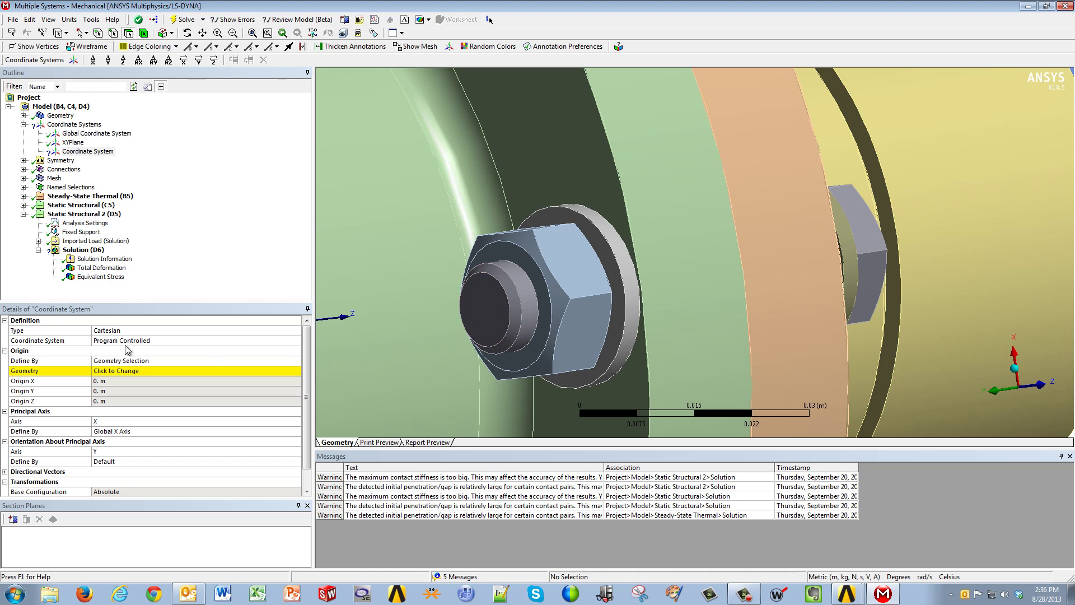
Set the new coordinate system's origin geometry to the bolt's circular end face.
left_click(110, 371)
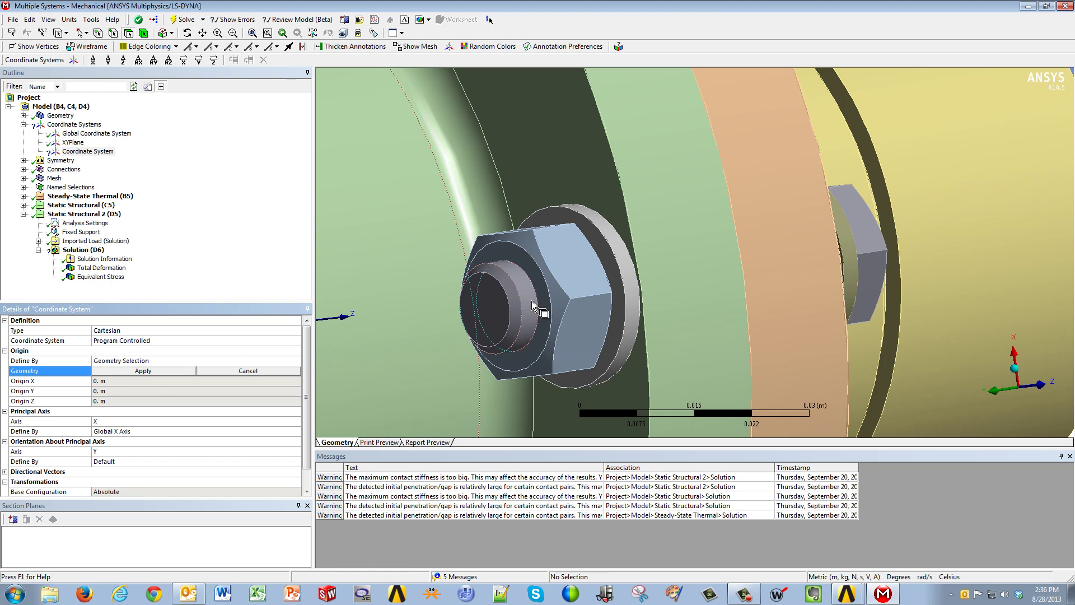
left_click(533, 306)
left_click(162, 371)
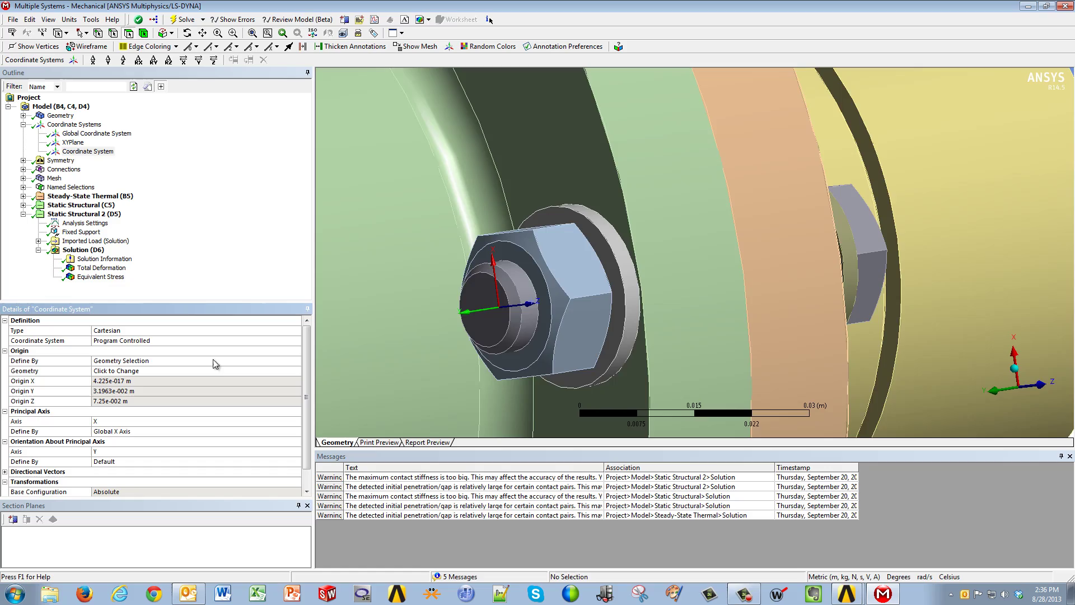
middle_click_drag(403, 280, 654, 228)
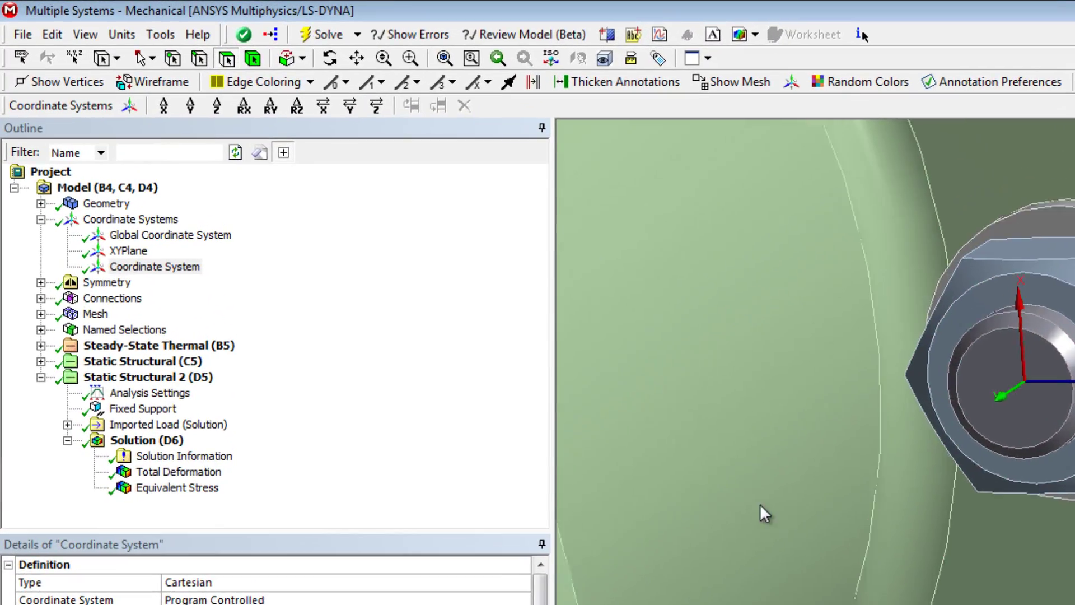
Create Section Plane 1 from the bolt coordinate system, slicing the valve through the bolt centre.
scroll(630, 420, "up", 3)
left_click(128, 221)
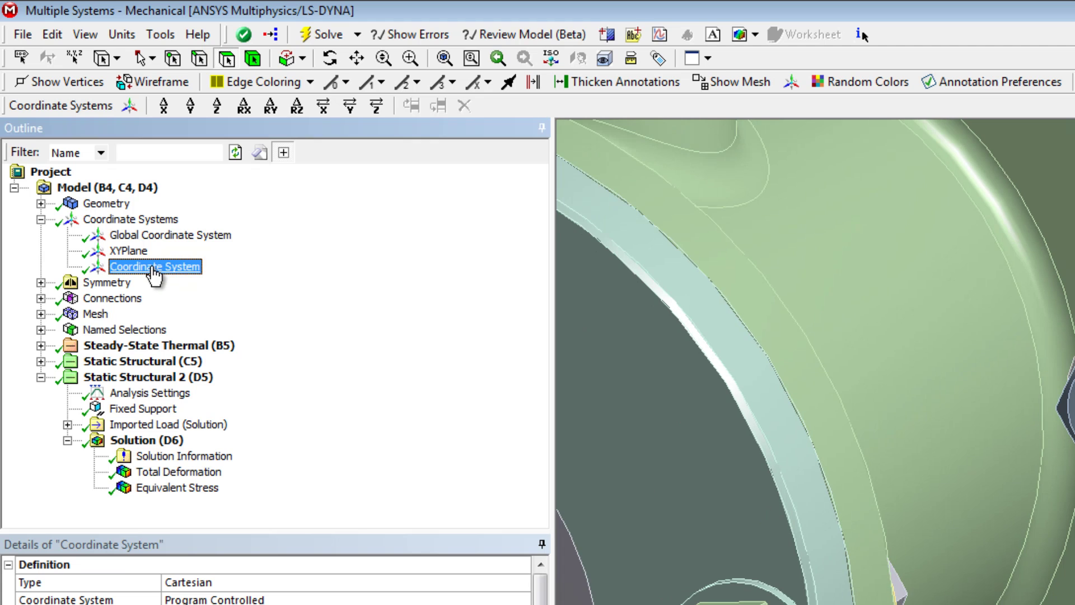
right_click(152, 268)
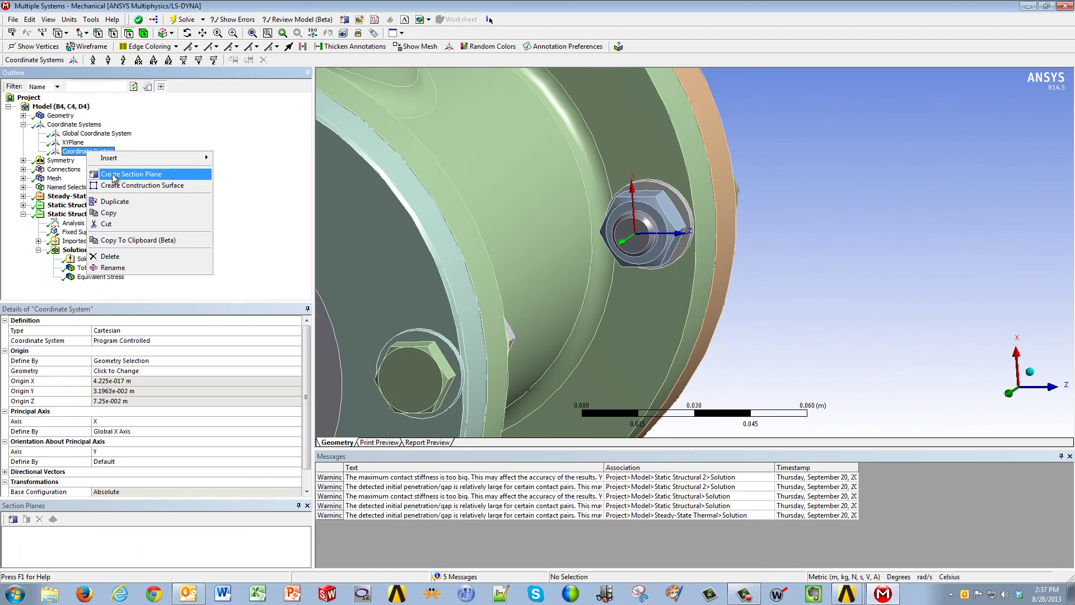
left_click(113, 175)
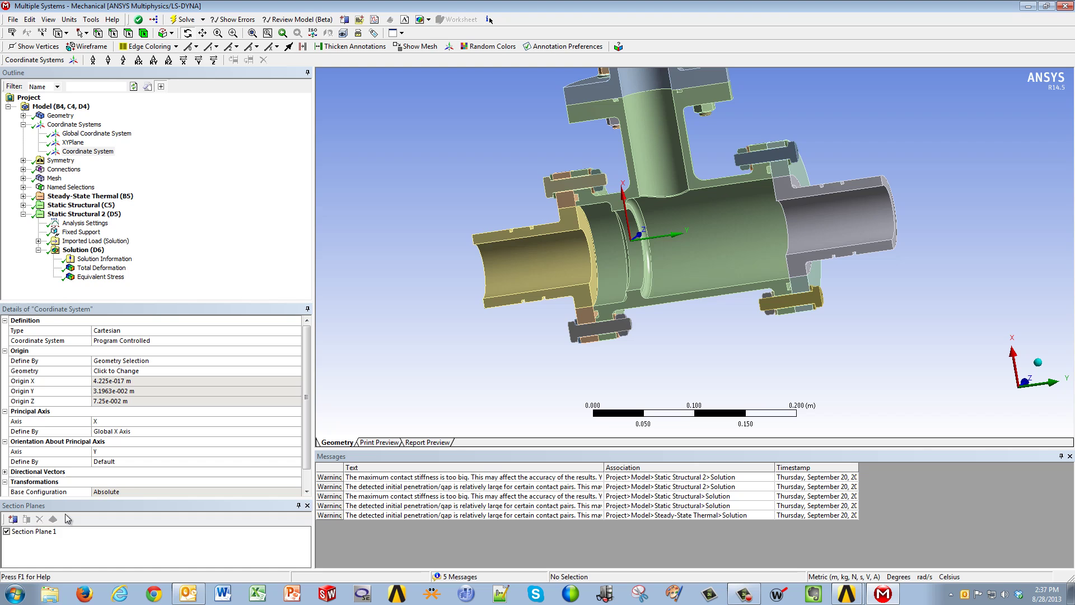
left_click(34, 531)
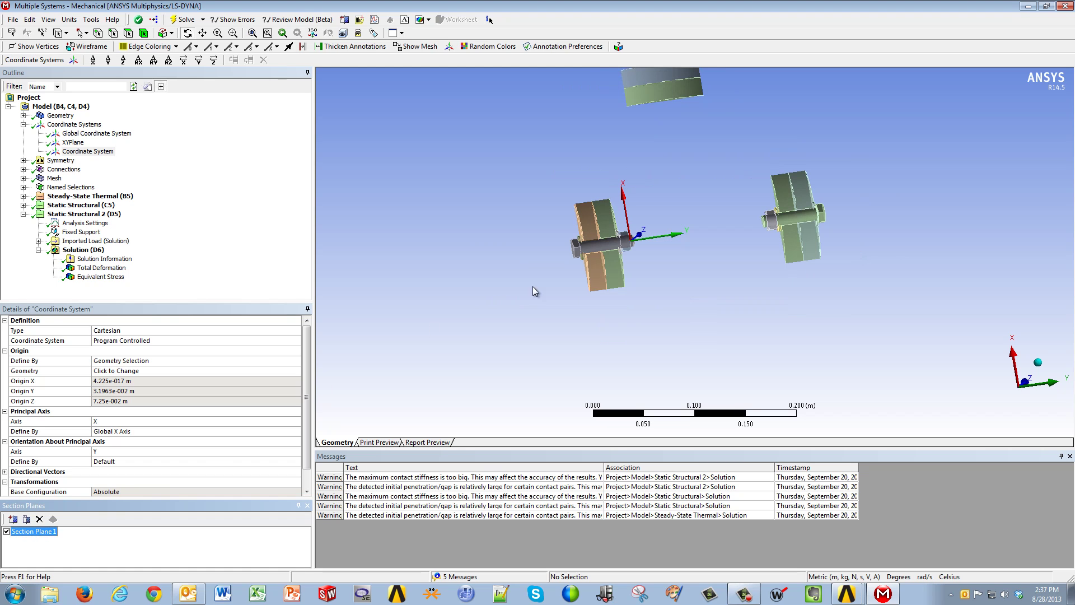
middle_click_drag(644, 259, 609, 230)
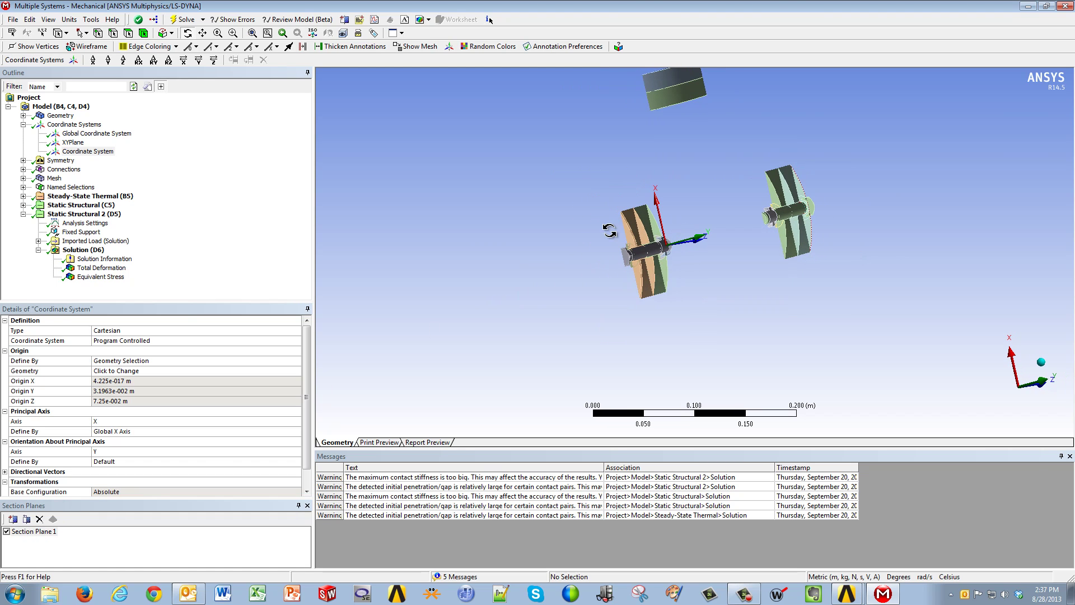
Display the Equivalent Stress result and inspect it on the cut bolts.
left_click(92, 276)
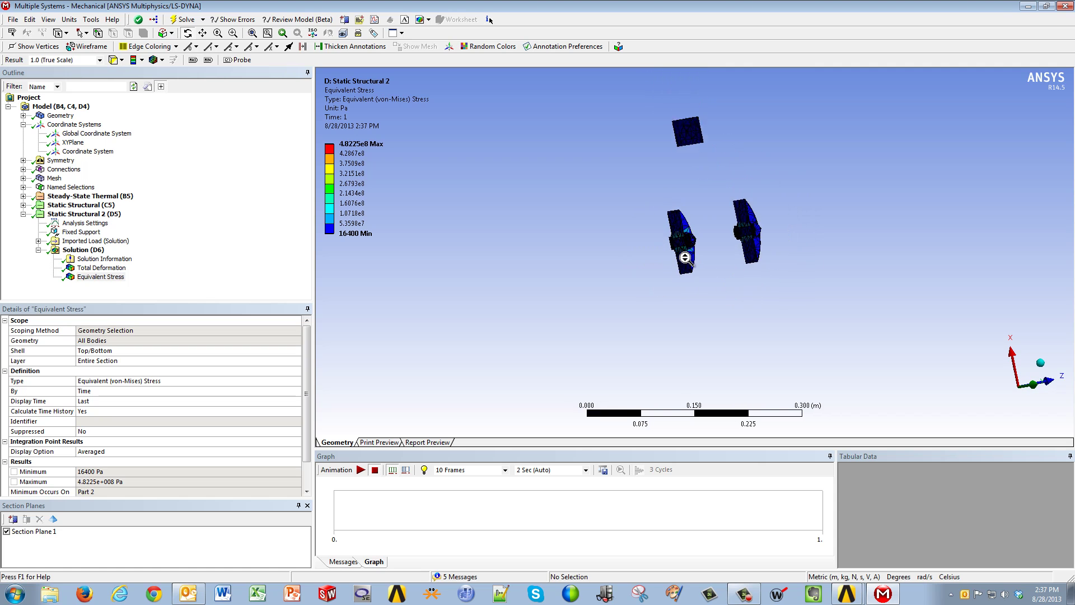
scroll(661, 233, "up", 10)
middle_click_drag(653, 167, 694, 243)
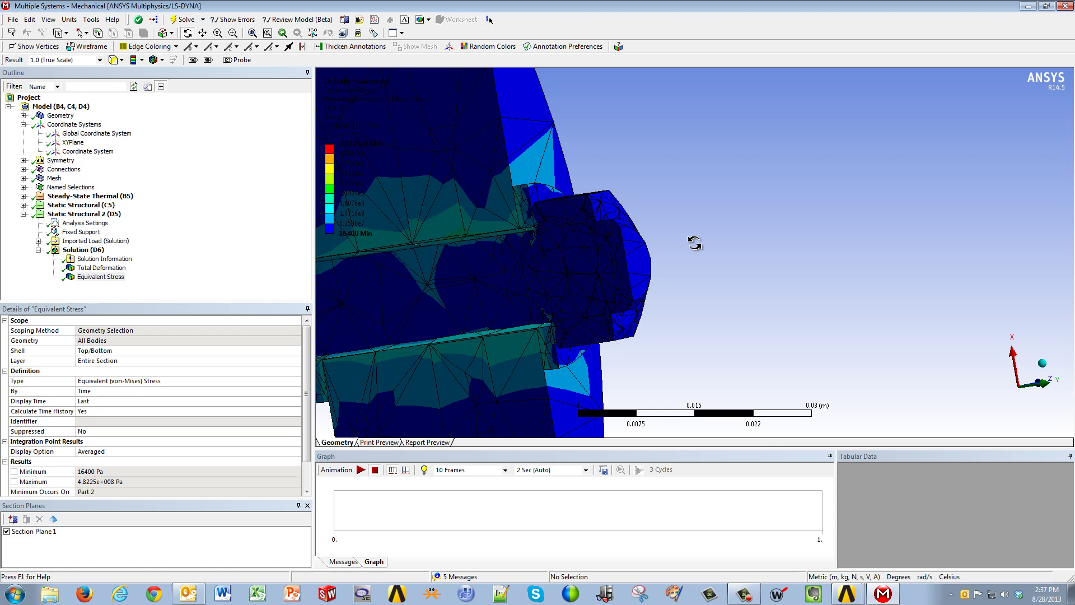
scroll(695, 242, "down", 6)
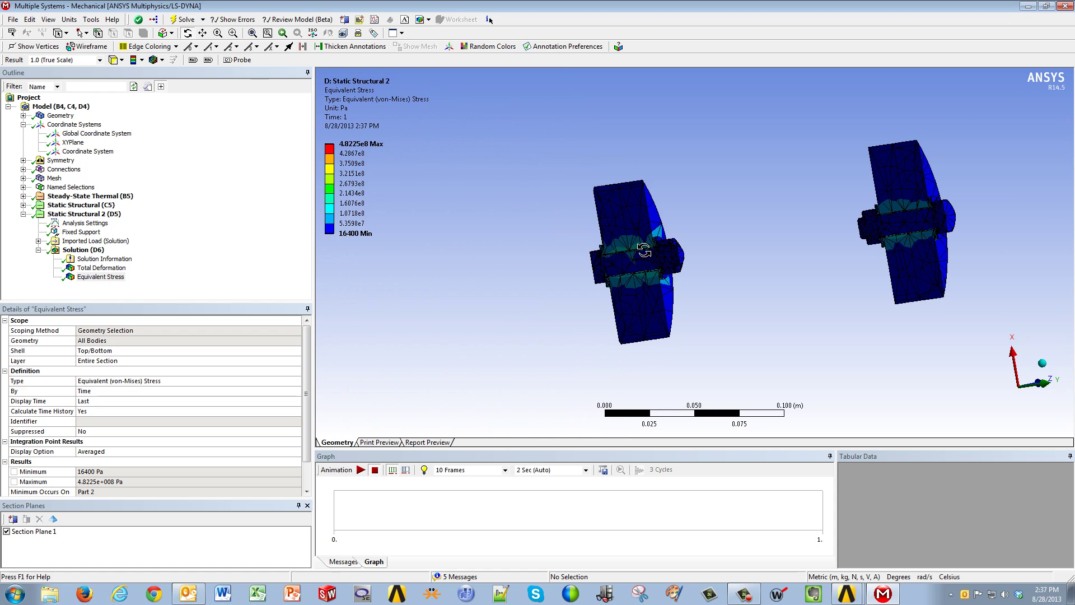
Delete Section Plane 1 so the valve is uncut, then reselect the bolt coordinate system.
left_click(34, 530)
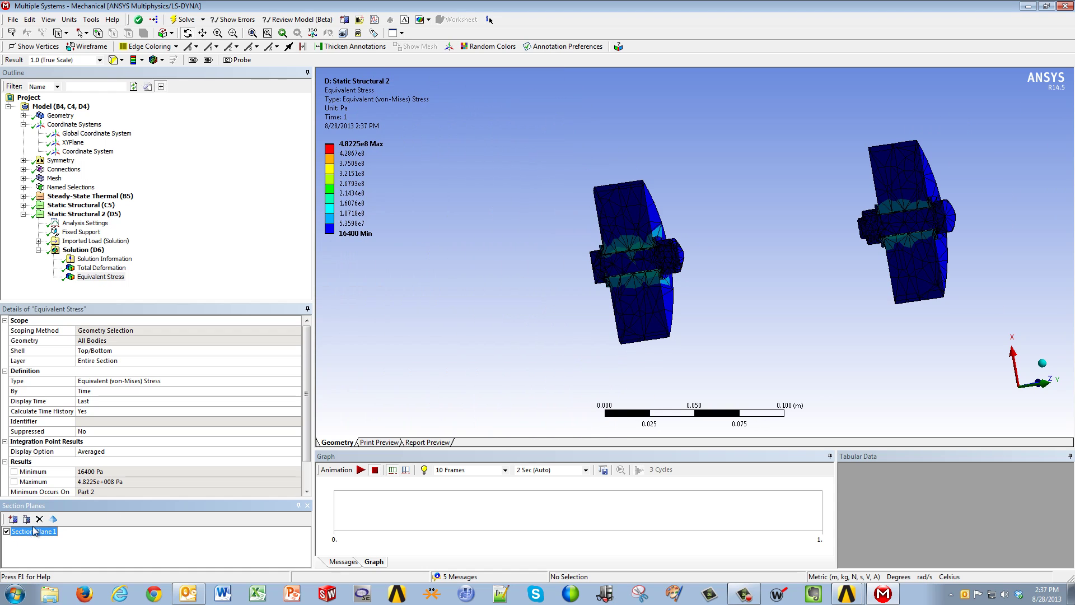
left_click(39, 519)
middle_click_drag(434, 254, 448, 276)
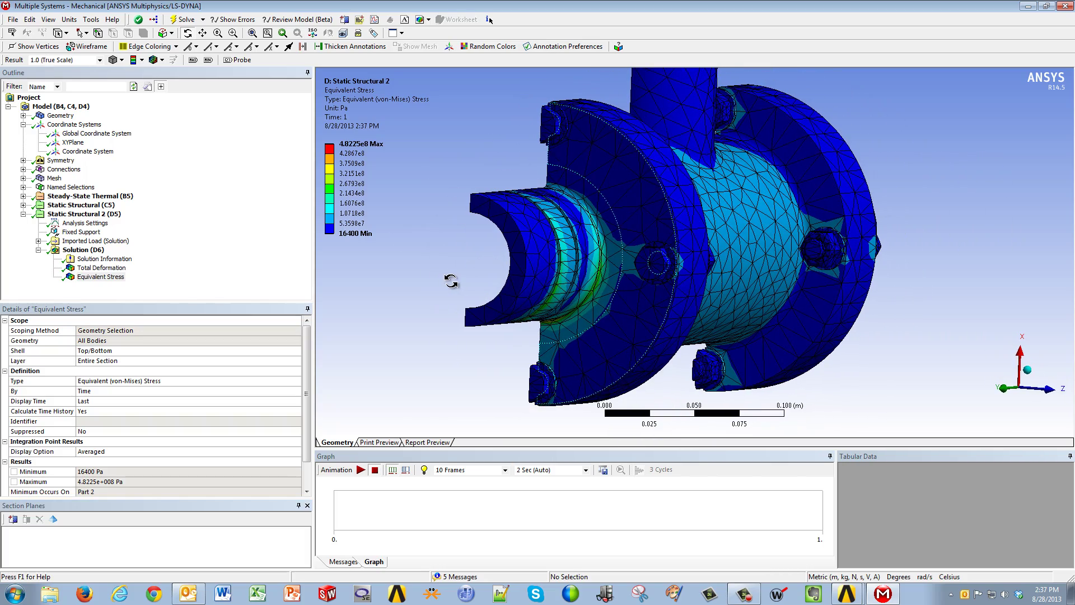
left_click(84, 152)
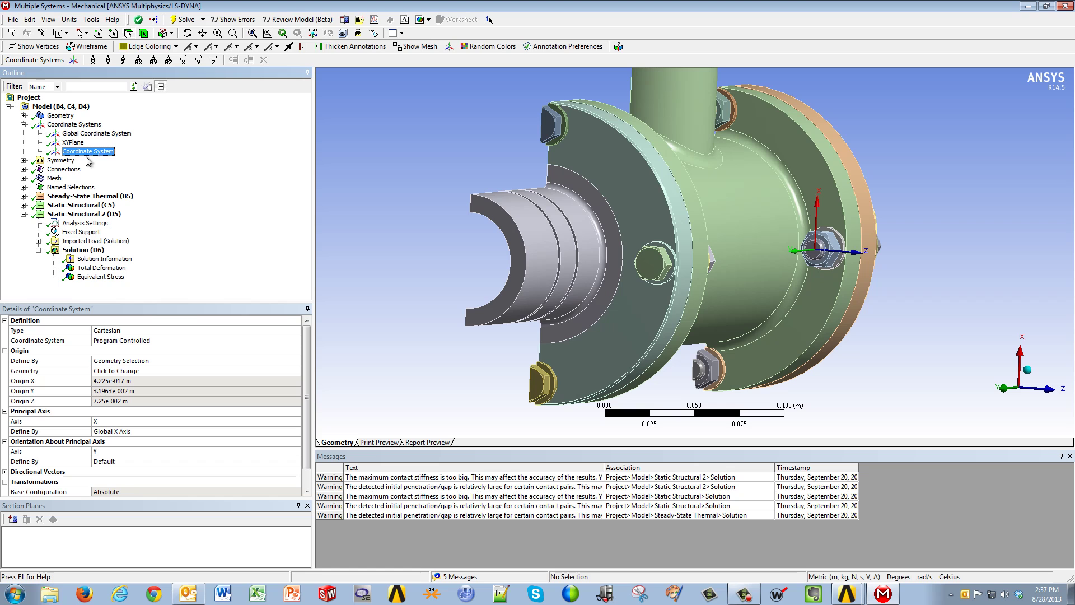
Add a 45° Rotate Y to the bolt coordinate system.
left_click(154, 62)
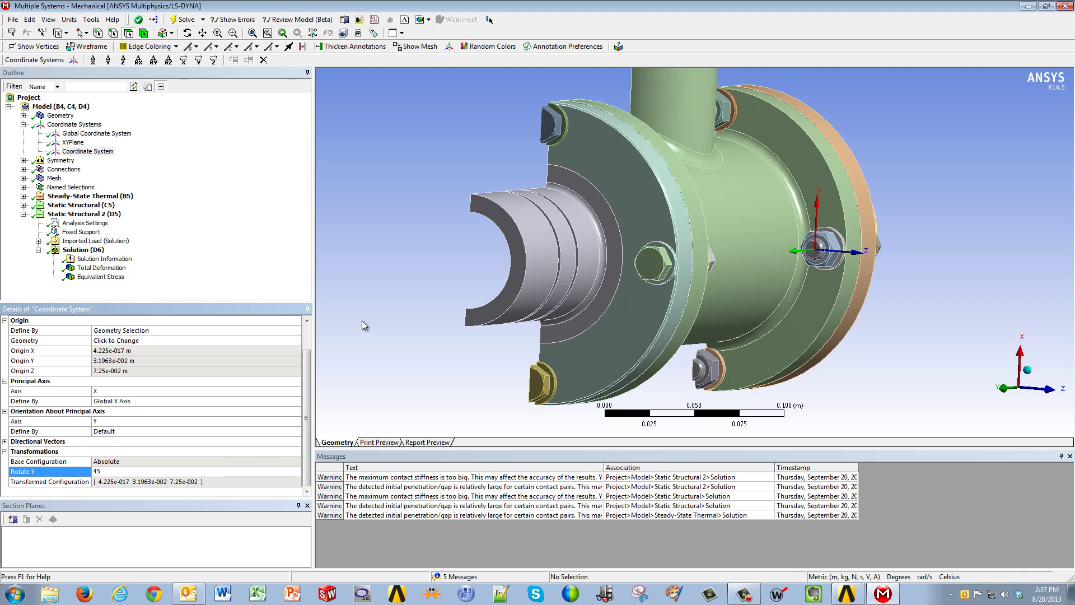
key("Return")
mouse_move(666, 293)
middle_mouse_down()
mouse_move(756, 288)
mouse_move(672, 280)
middle_mouse_up()
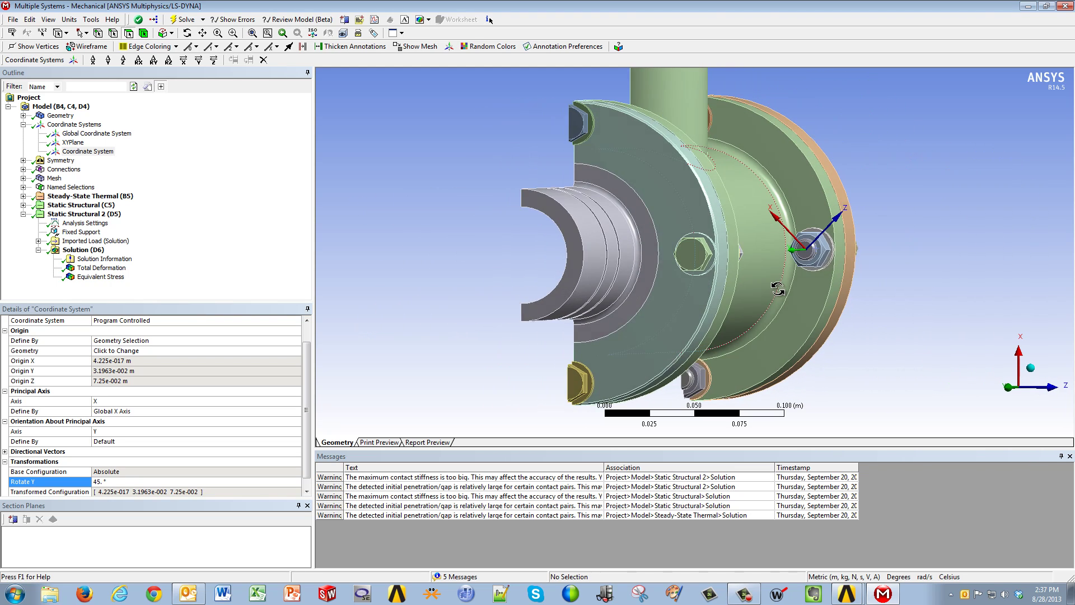
Create a new Section Plane 1 from the rotated coordinate system and select it.
right_click(72, 151)
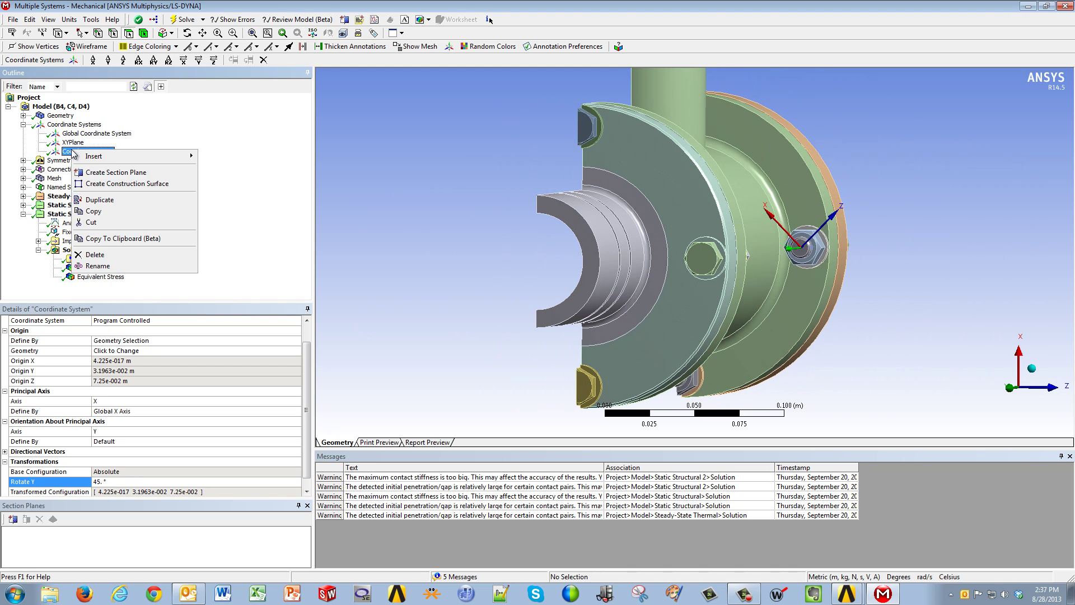
left_click(108, 173)
left_click(28, 532)
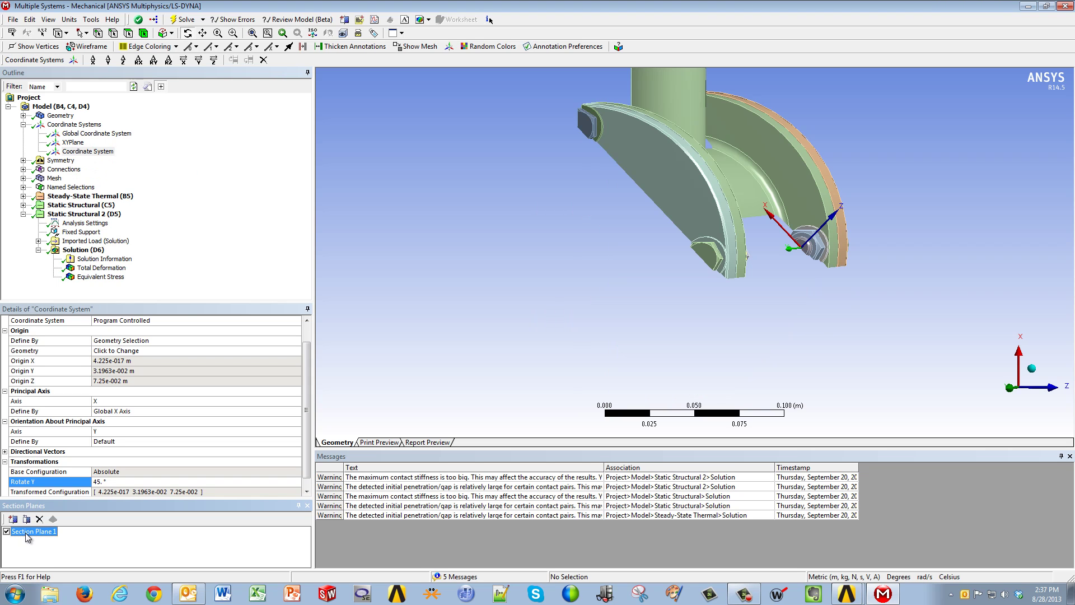
middle_click_drag(502, 286, 640, 250)
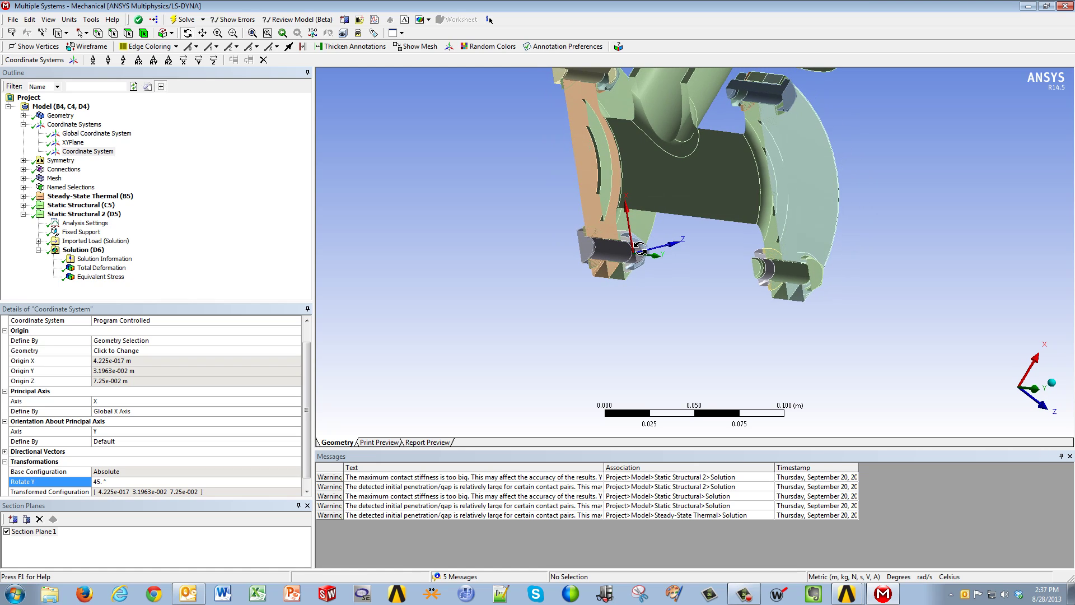